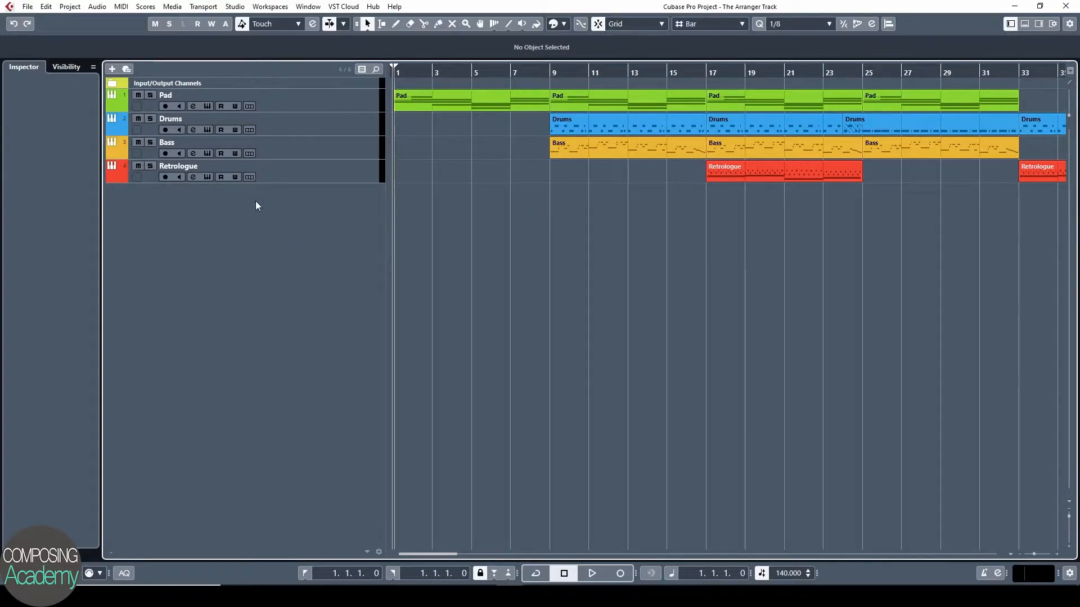
- Add an arranger track to the project
{"action": "right_click", "coordinate": [230, 218]}
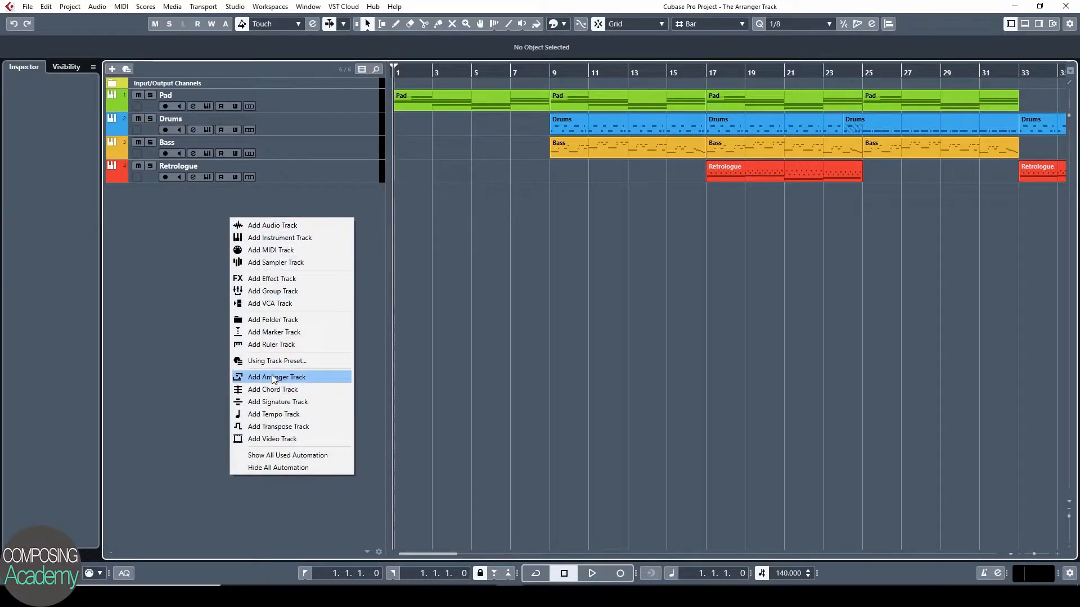
{"action": "left_click", "coordinate": [181, 234]}
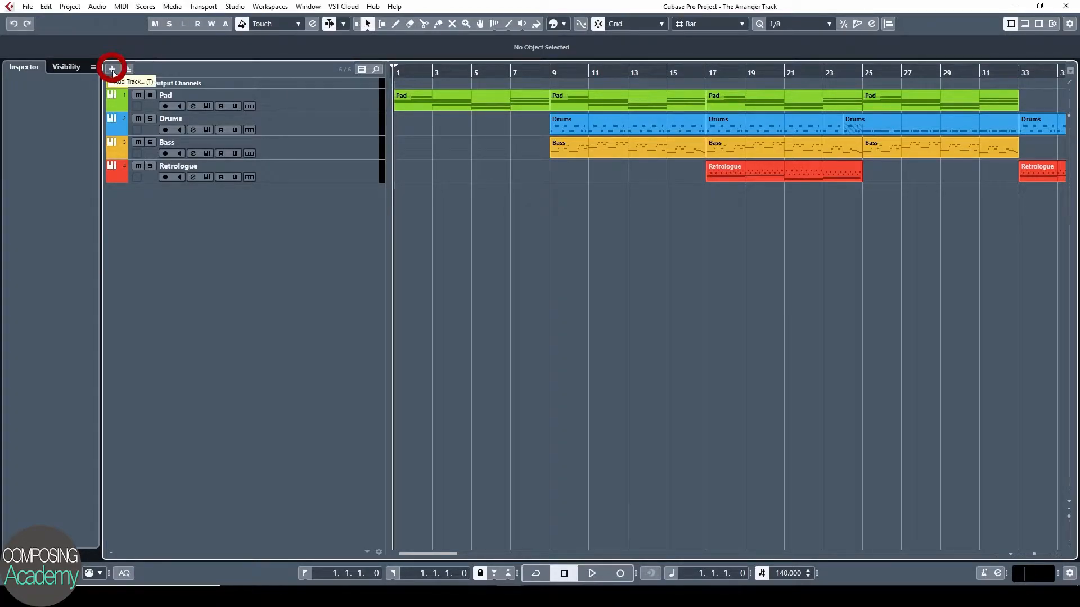
{"action": "left_click", "coordinate": [112, 69]}
{"action": "left_click", "coordinate": [471, 321]}
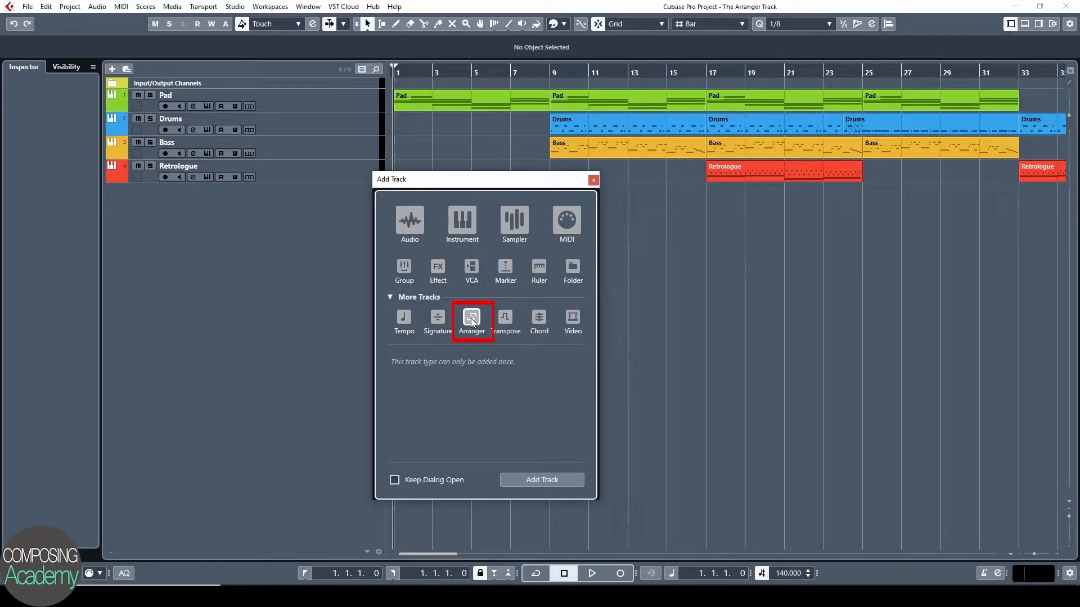
{"action": "left_click", "coordinate": [543, 479]}
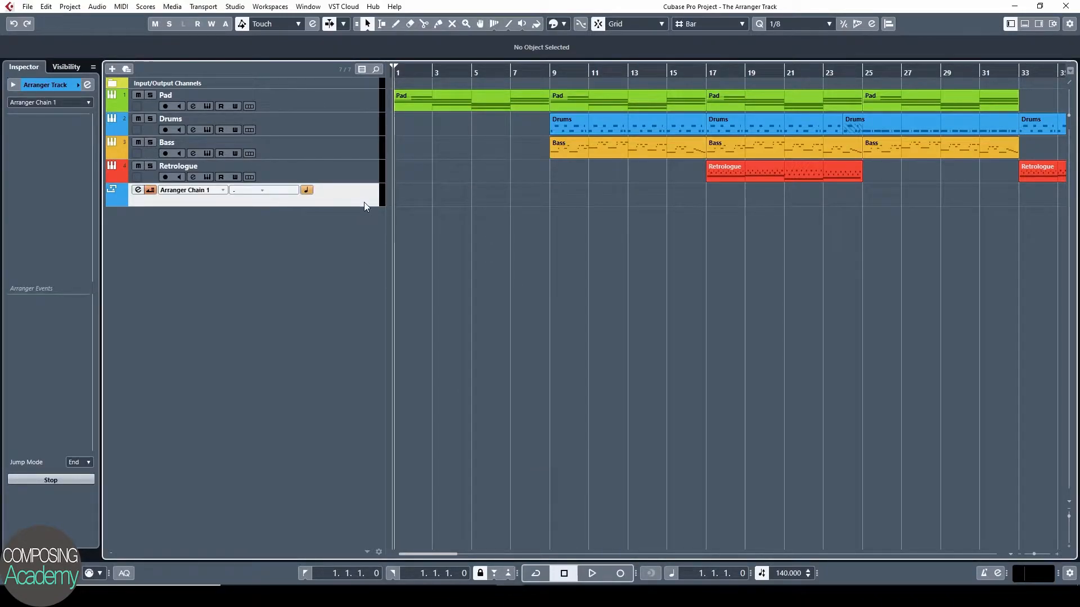
- Move the arranger track above the Pad track and activate arranger mode
{"action": "left_click_drag", "start_coordinate": [347, 200], "coordinate": [352, 92]}
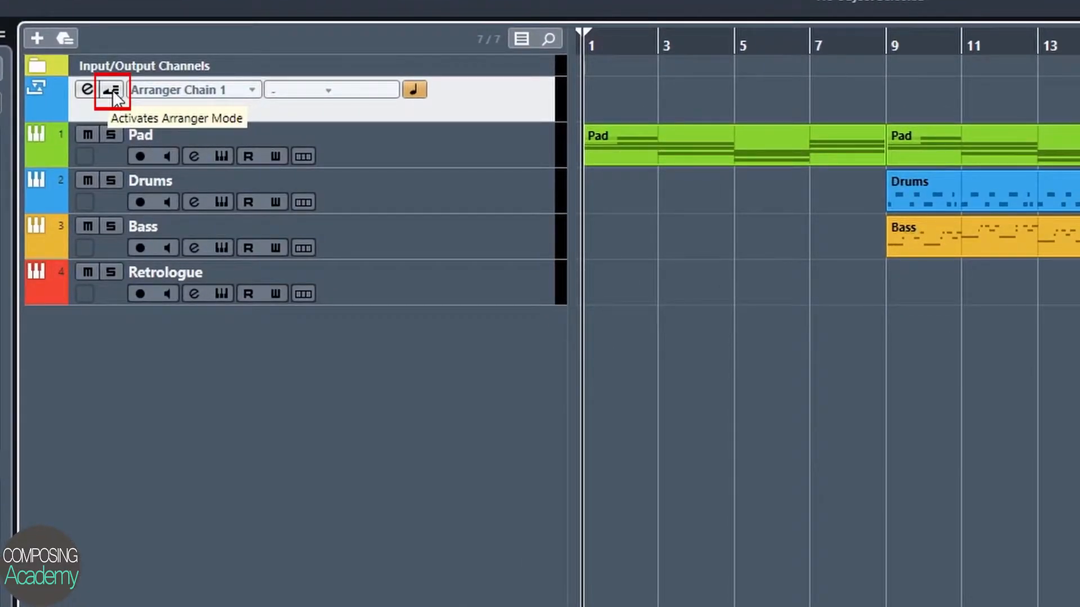
{"action": "left_click", "coordinate": [112, 91]}
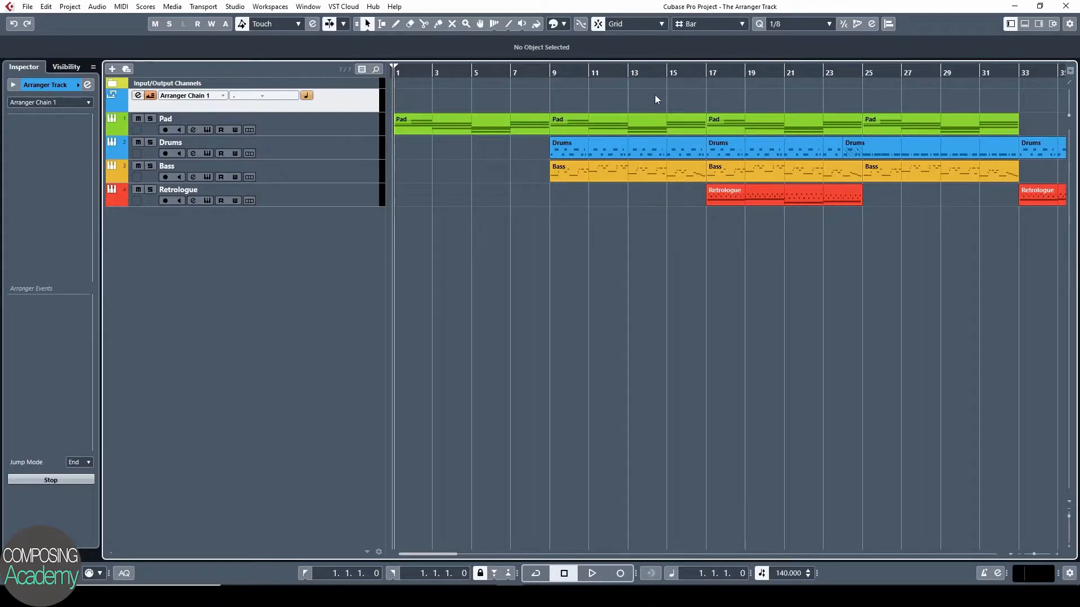
- Draw five consecutive 8-bar arranger events on the arranger track, covering bar 1 to bar 41
{"action": "key", "text": "alt"}
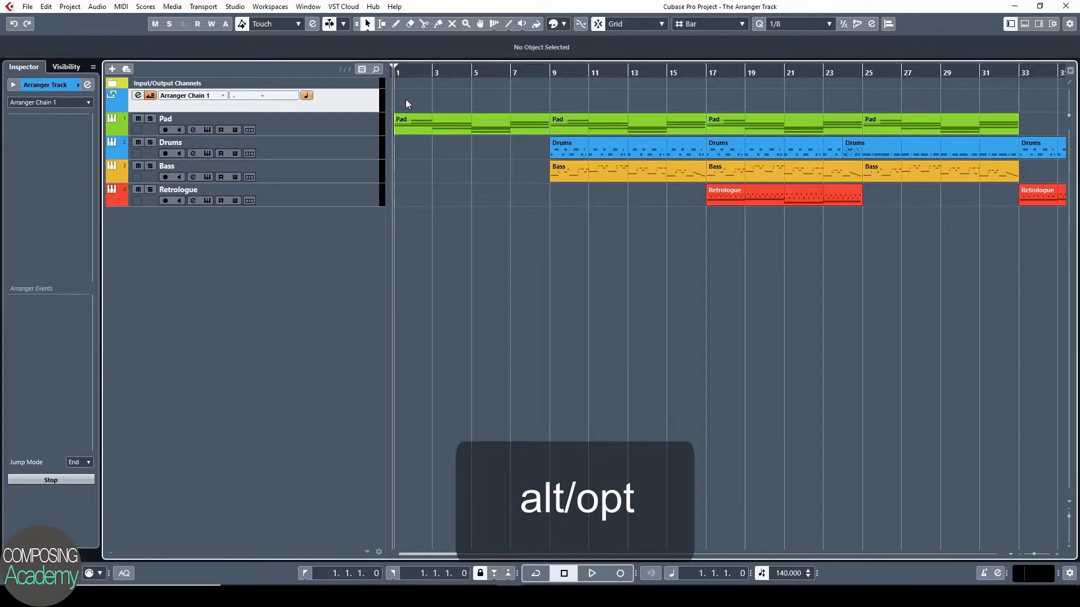
{"action": "left_click_drag", "start_coordinate": [401, 101], "coordinate": [551, 97]}
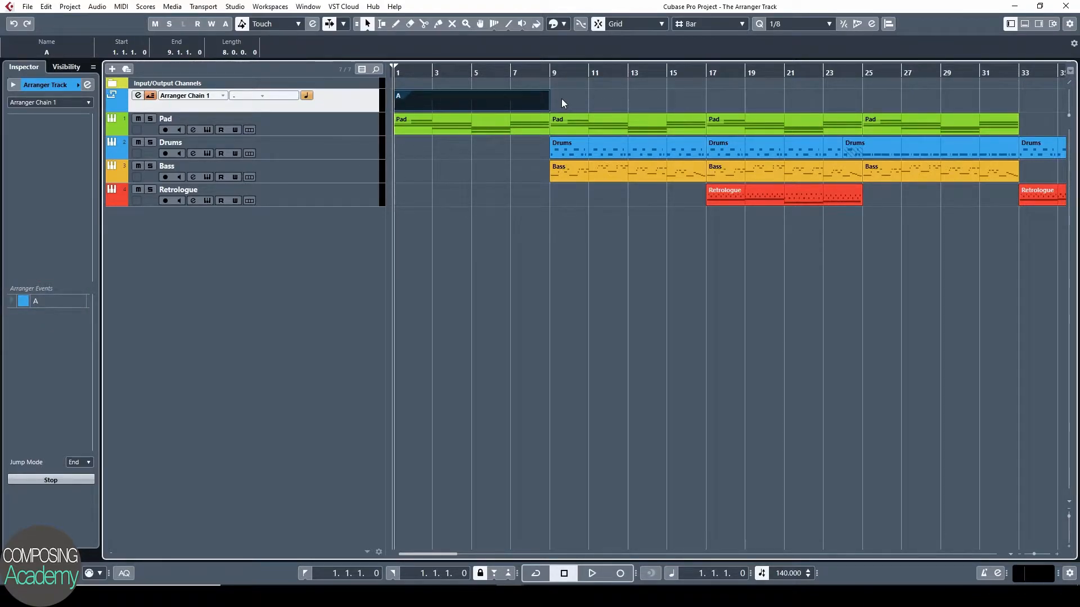
{"action": "left_click_drag", "start_coordinate": [554, 97], "coordinate": [1019, 98]}
{"action": "scroll", "coordinate": [890, 198], "scroll_direction": "right", "scroll_amount": 5}
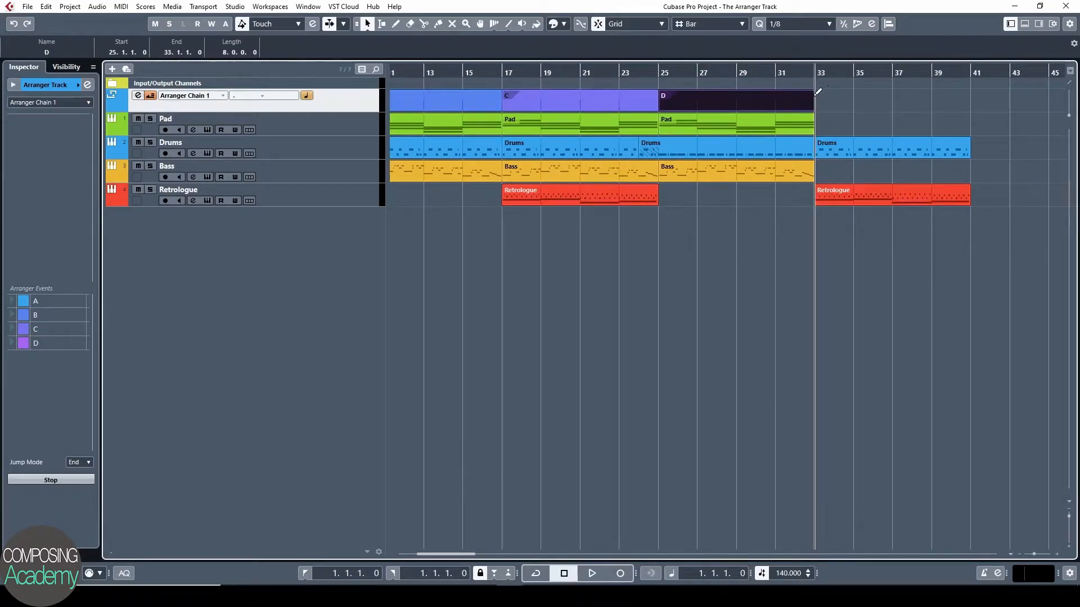
{"action": "left_click_drag", "start_coordinate": [822, 95], "coordinate": [970, 95]}
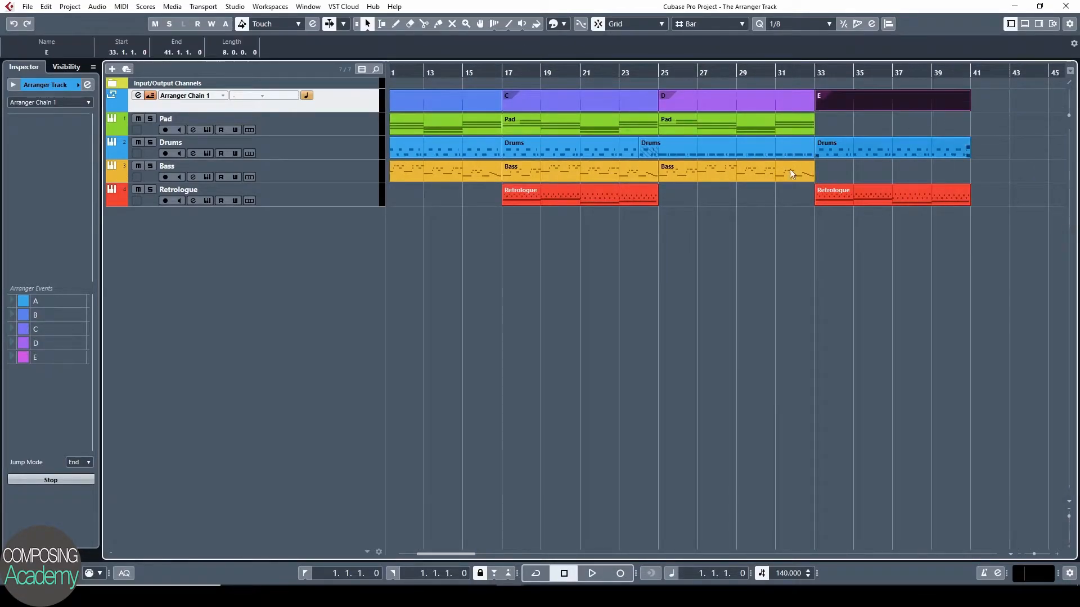
{"action": "key", "text": "shift+f"}
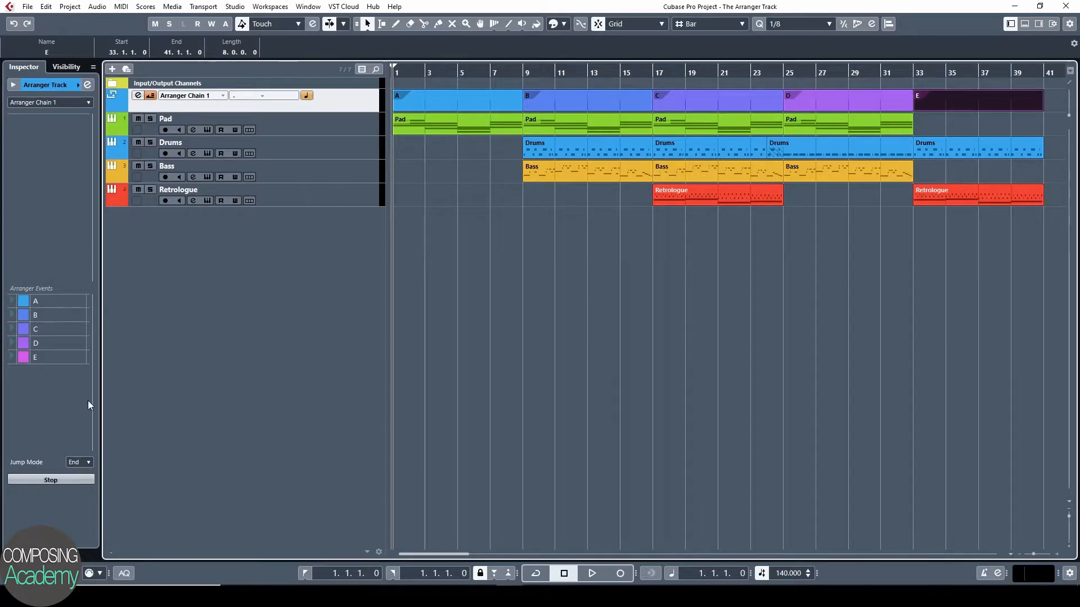
- Rename the first arranger event, starting at bar 1, as Intro
{"action": "left_click", "coordinate": [439, 102]}
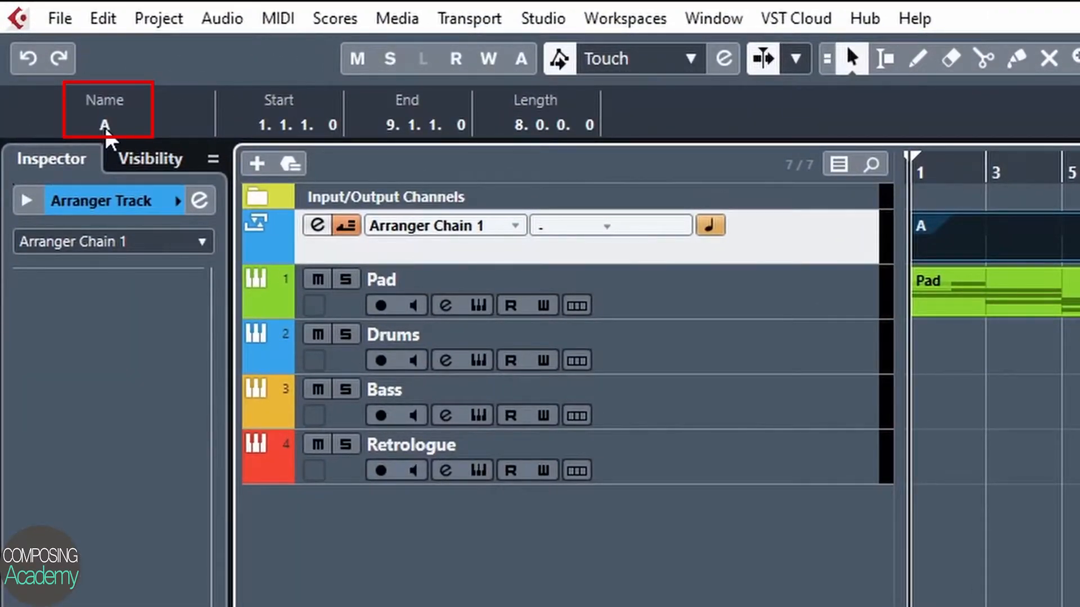
{"action": "left_click", "coordinate": [105, 127]}
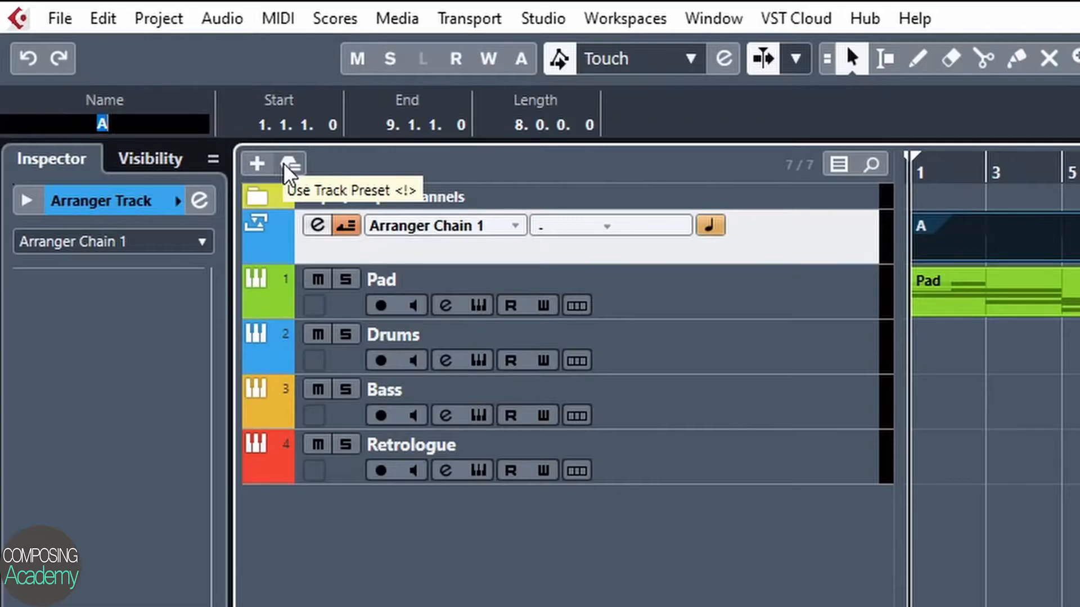
{"action": "key", "text": "BackSpace"}
{"action": "type", "text": "Intro"}
{"action": "key", "text": "Return"}
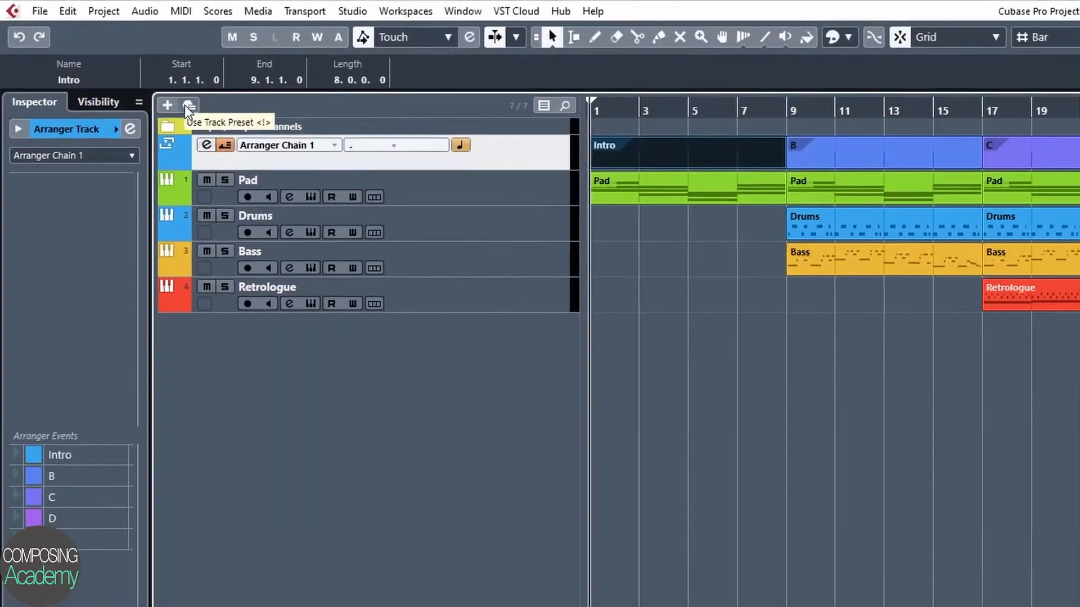
- Rename the arranger event starting at bar 9 as Verse and the one at bar 17 as Chorus
{"action": "left_click", "coordinate": [578, 98]}
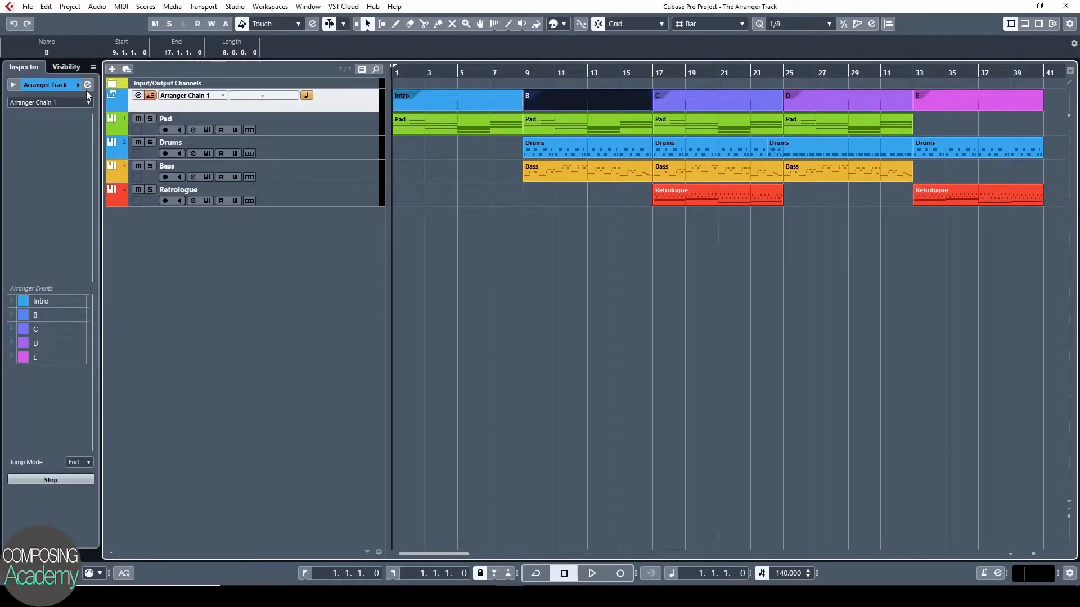
{"action": "left_click", "coordinate": [43, 51]}
{"action": "type", "text": "Verse"}
{"action": "key", "text": "Return"}
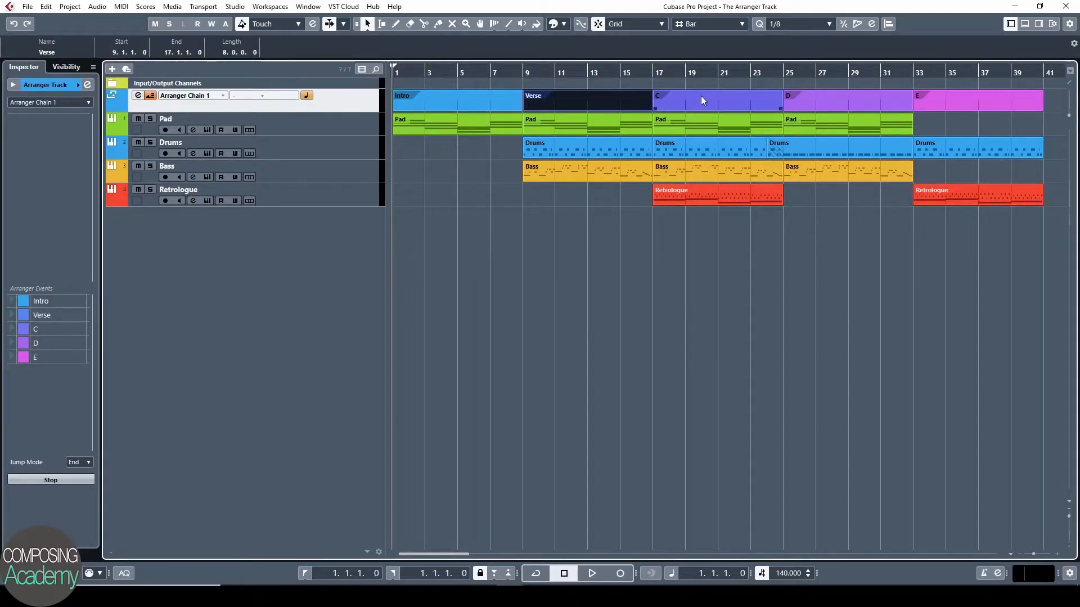
{"action": "left_click", "coordinate": [701, 97]}
{"action": "left_click", "coordinate": [41, 52]}
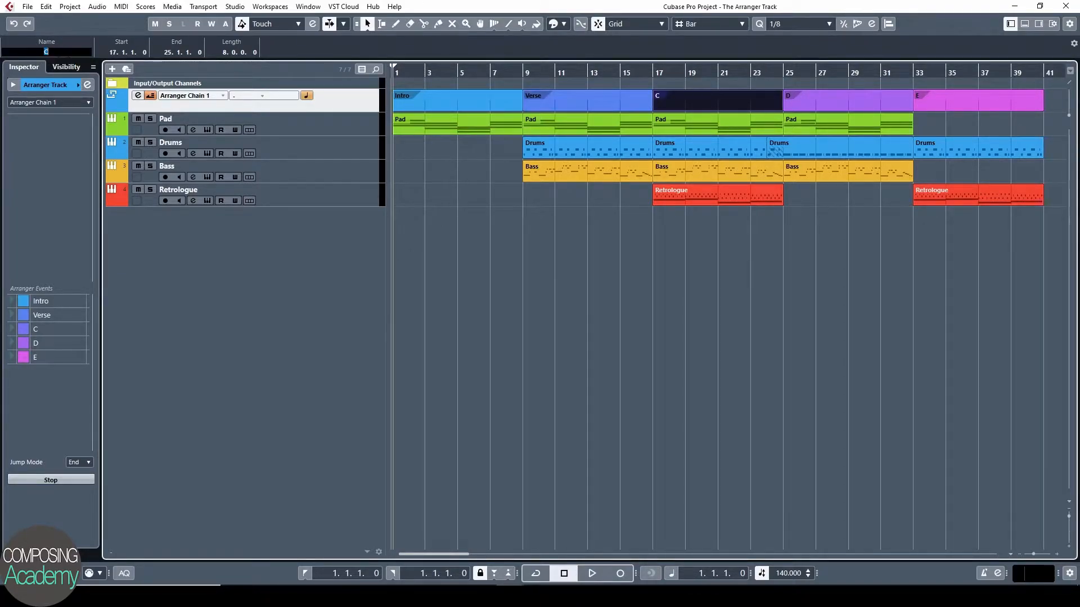
{"action": "type", "text": "Chorus"}
{"action": "key", "text": "Return"}
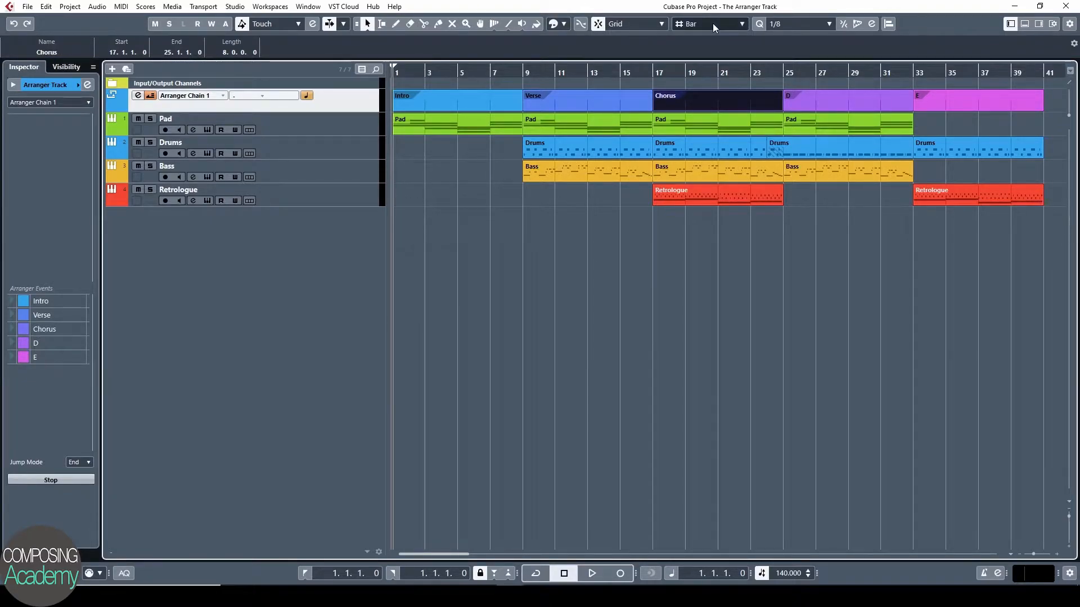
- Rename the arranger event starting at bar 25 as Chorus 2 and the one at bar 33 as Outro
{"action": "left_click", "coordinate": [825, 97]}
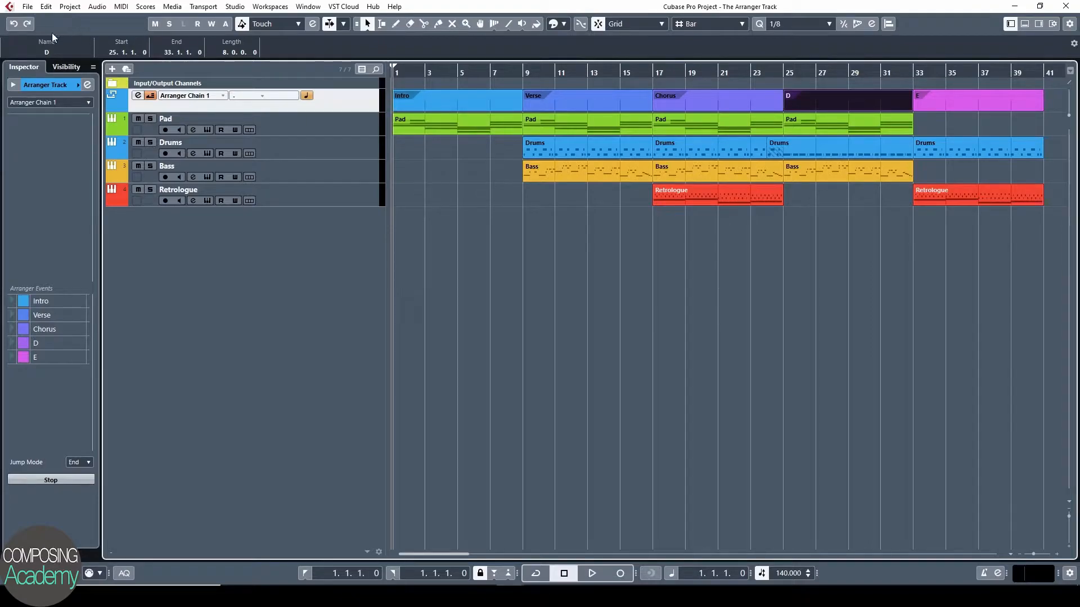
{"action": "left_click", "coordinate": [46, 52]}
{"action": "type", "text": "Chor"}
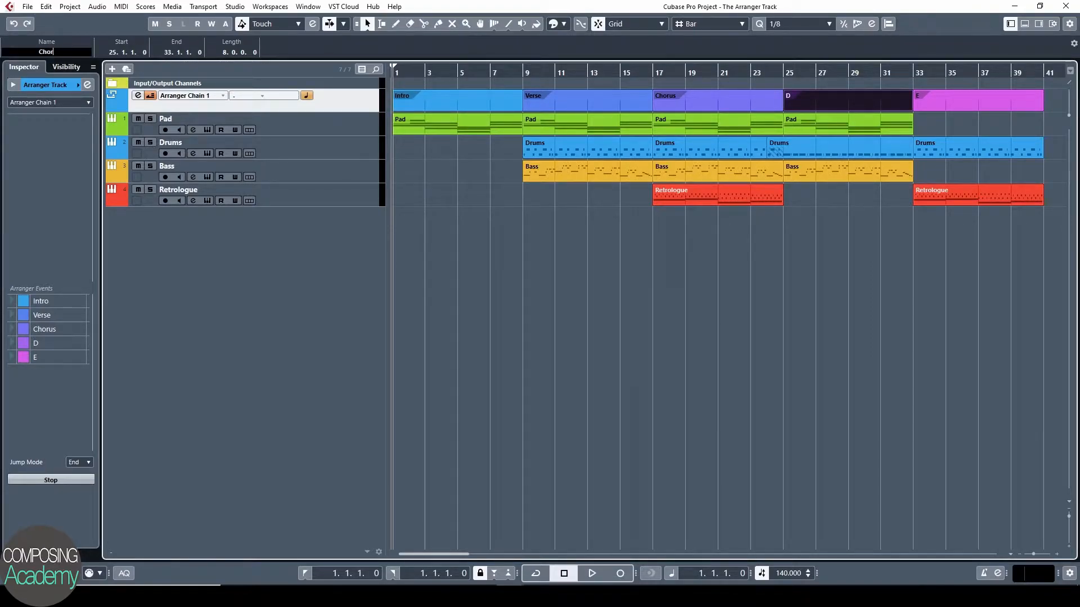
{"action": "type", "text": "us 2"}
{"action": "key", "text": "Return"}
{"action": "left_click", "coordinate": [947, 96]}
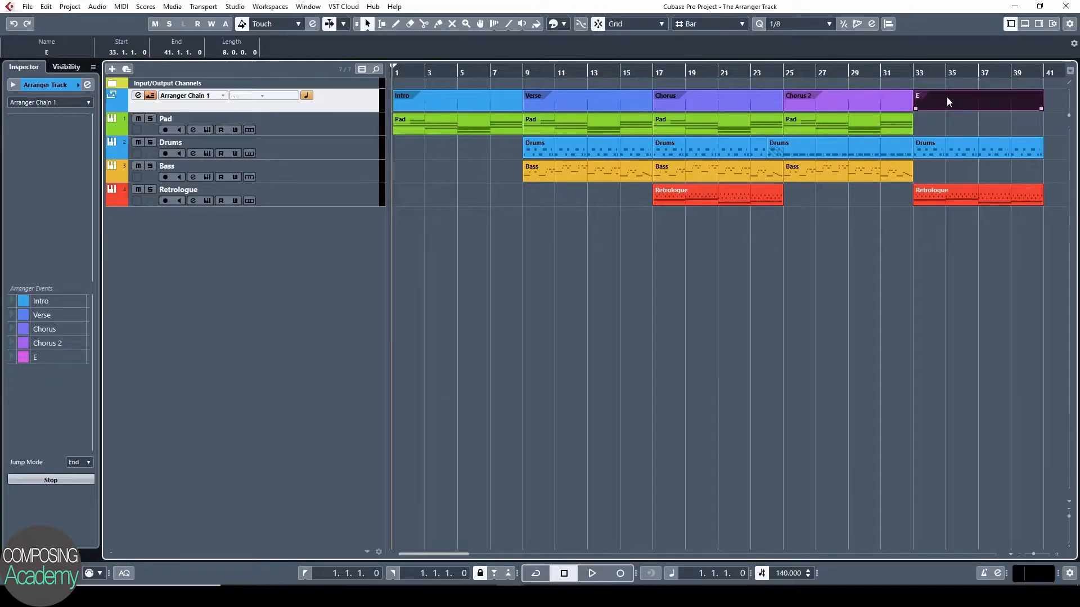
{"action": "left_click", "coordinate": [47, 53]}
{"action": "type", "text": "Outro"}
{"action": "key", "text": "Return"}
- Add the Verse and Chorus 2 events, in that order, to Arranger Chain 1
{"action": "double_click", "coordinate": [40, 314]}
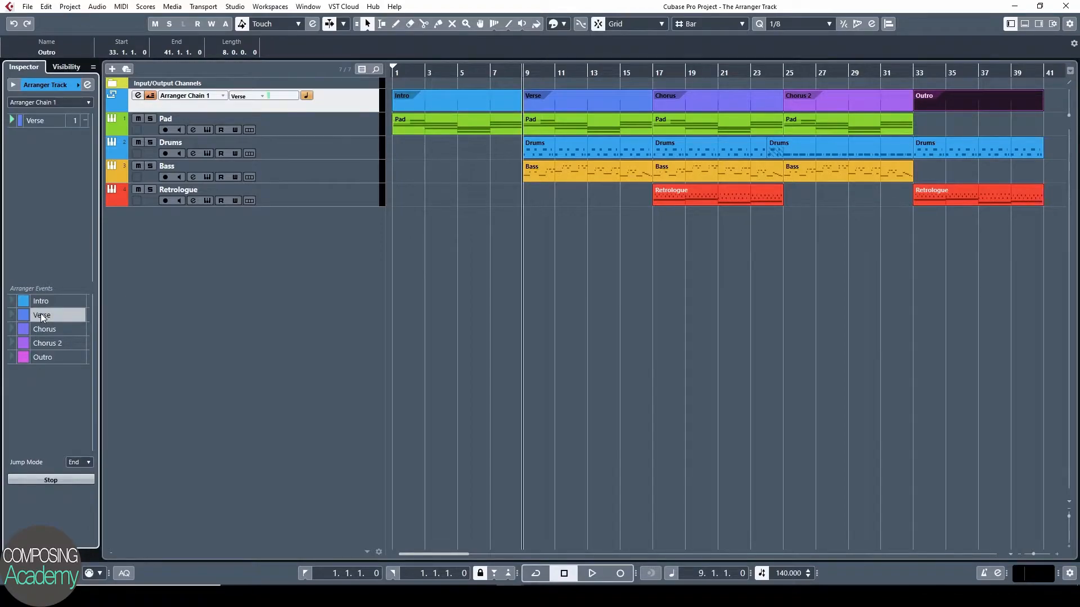
{"action": "left_click", "coordinate": [11, 120]}
{"action": "double_click", "coordinate": [45, 343]}
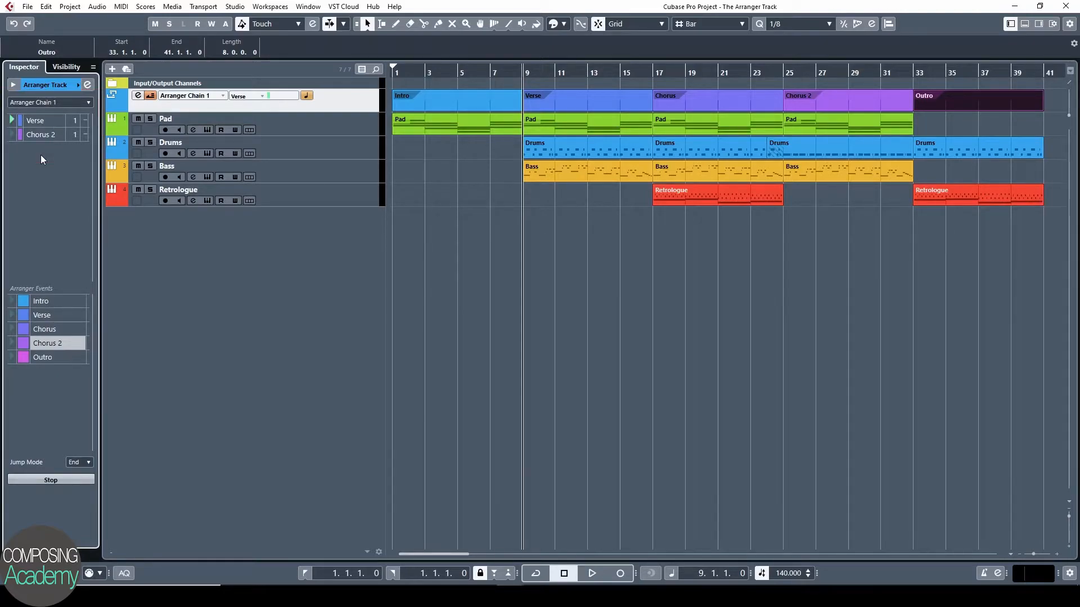
- Play the arranger chain from Verse into Chorus 2 and stop playback
{"action": "left_click", "coordinate": [12, 123]}
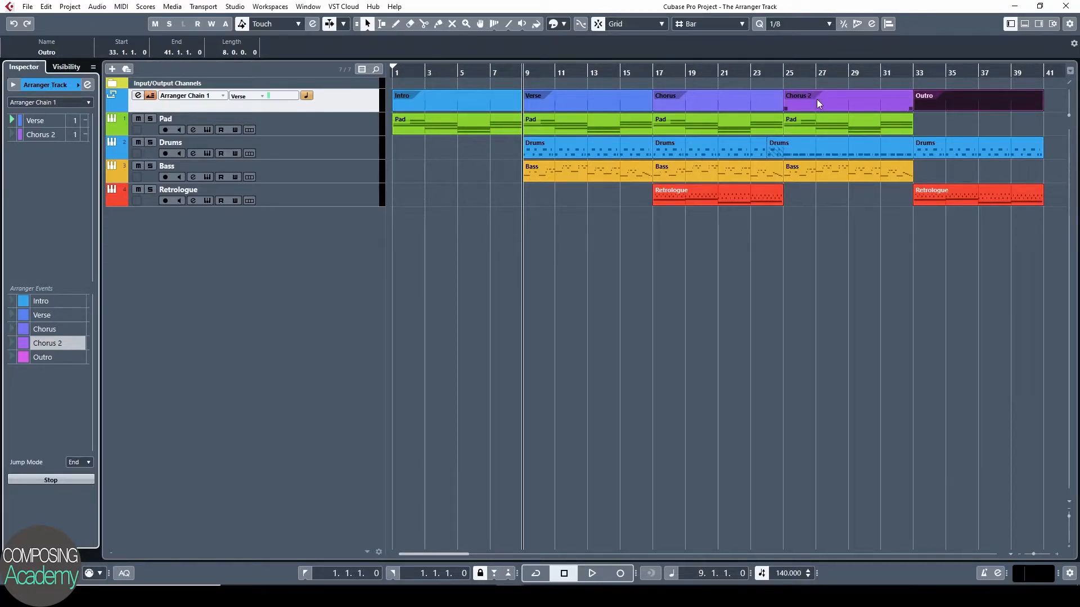
{"action": "key", "text": "space"}
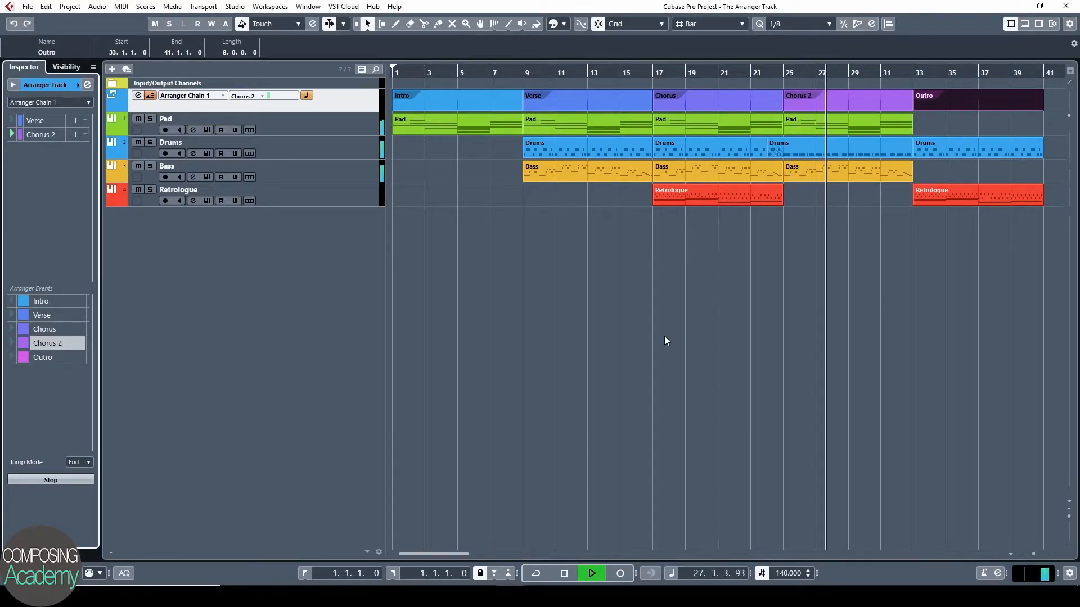
{"action": "key", "text": "space"}
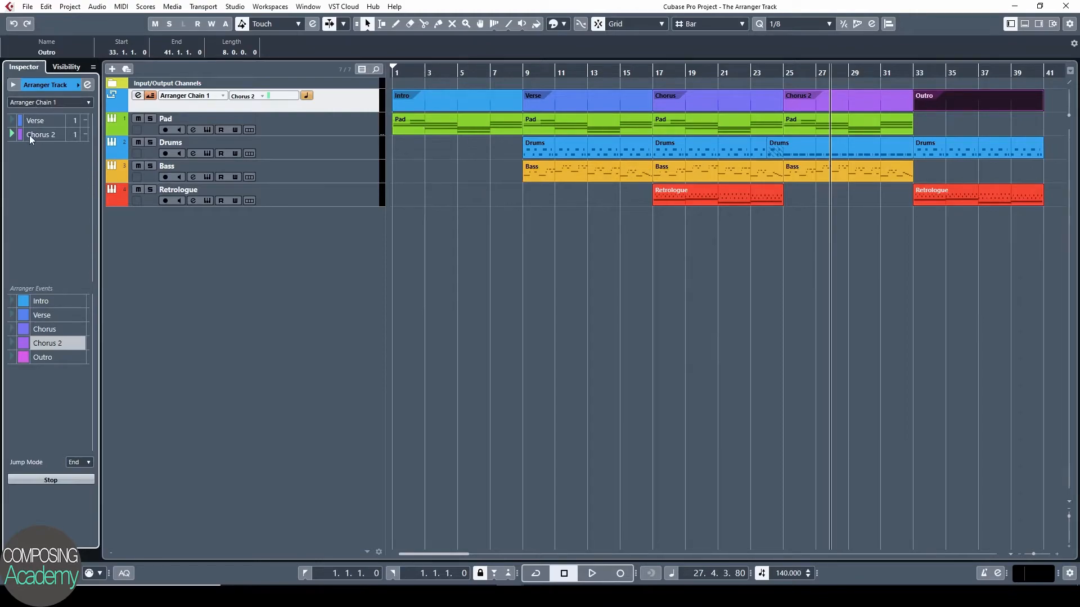
- Append the Intro, Chorus and Outro events to Arranger Chain 1 and play the chain from Verse
{"action": "left_click", "coordinate": [45, 303]}
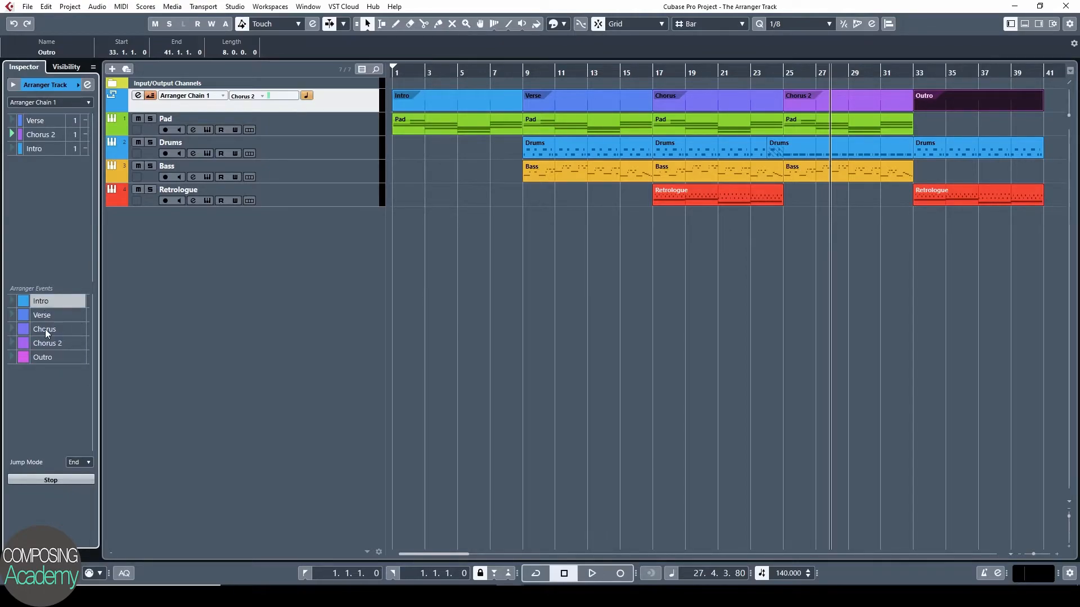
{"action": "double_click", "coordinate": [45, 329]}
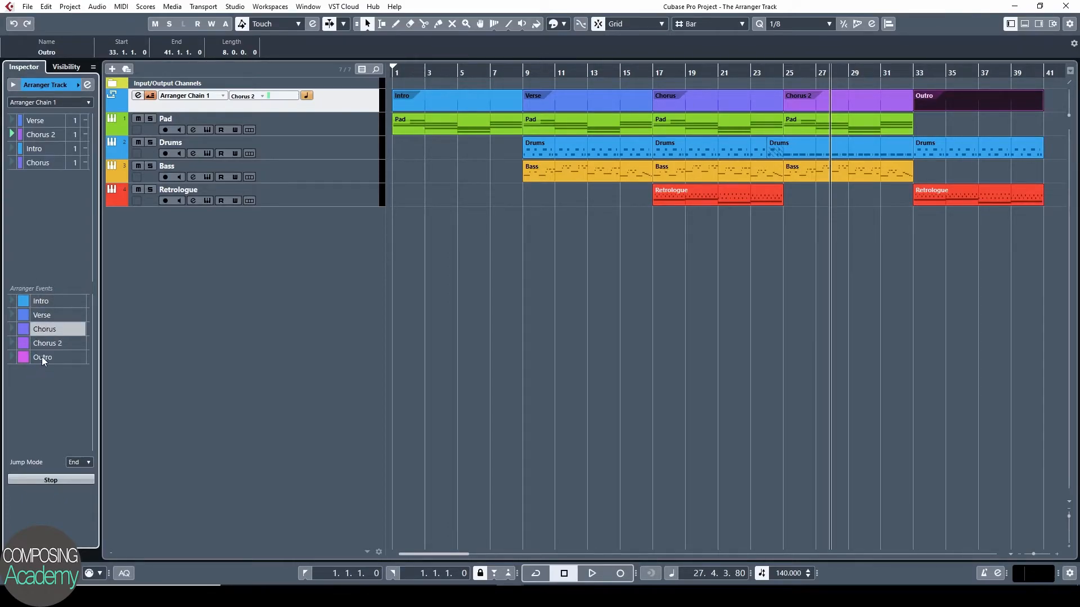
{"action": "left_click", "coordinate": [41, 356]}
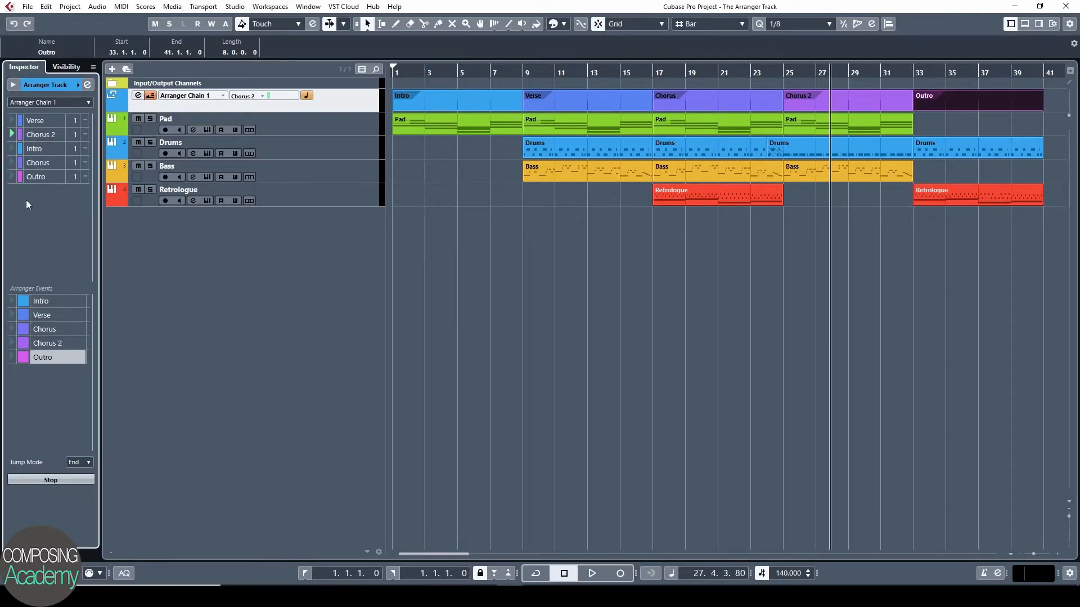
{"action": "left_click", "coordinate": [13, 121]}
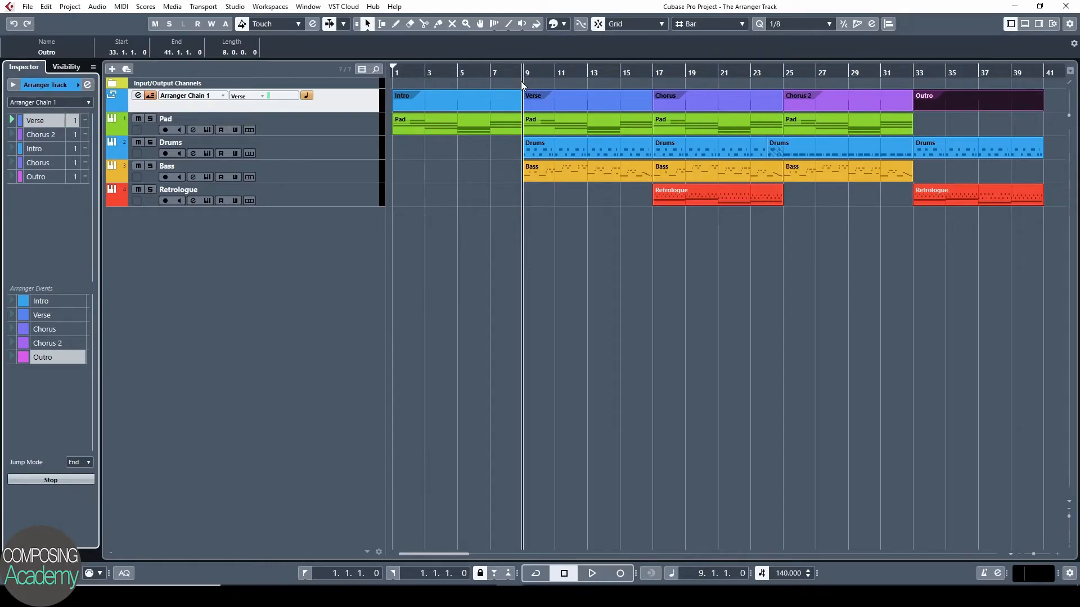
{"action": "key", "text": "space"}
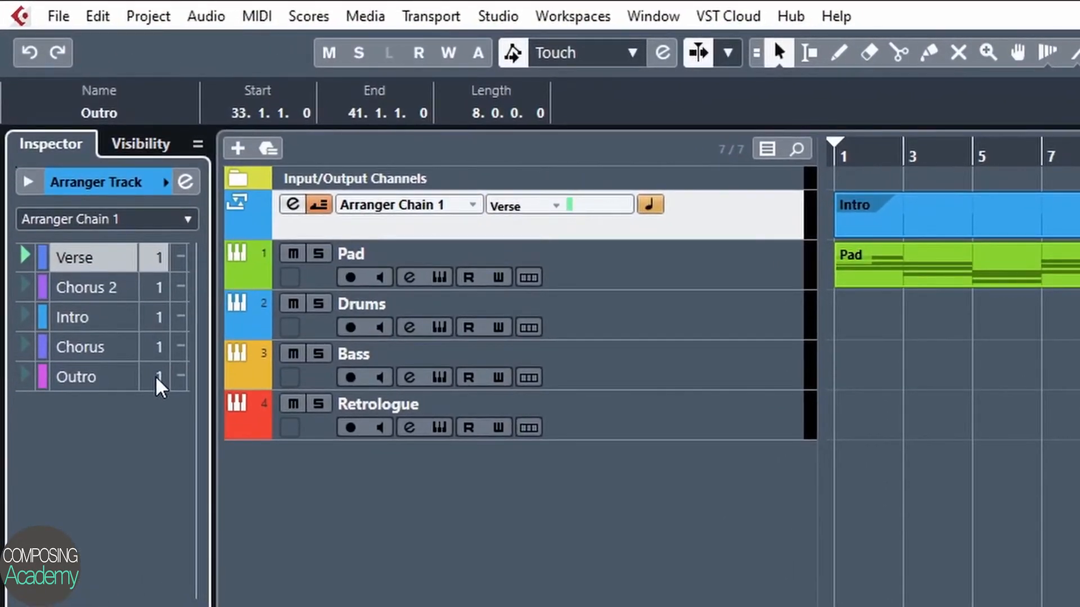
- Set the Verse entry in the arranger chain to 2 repeats and play the section back
{"action": "double_click", "coordinate": [160, 260]}
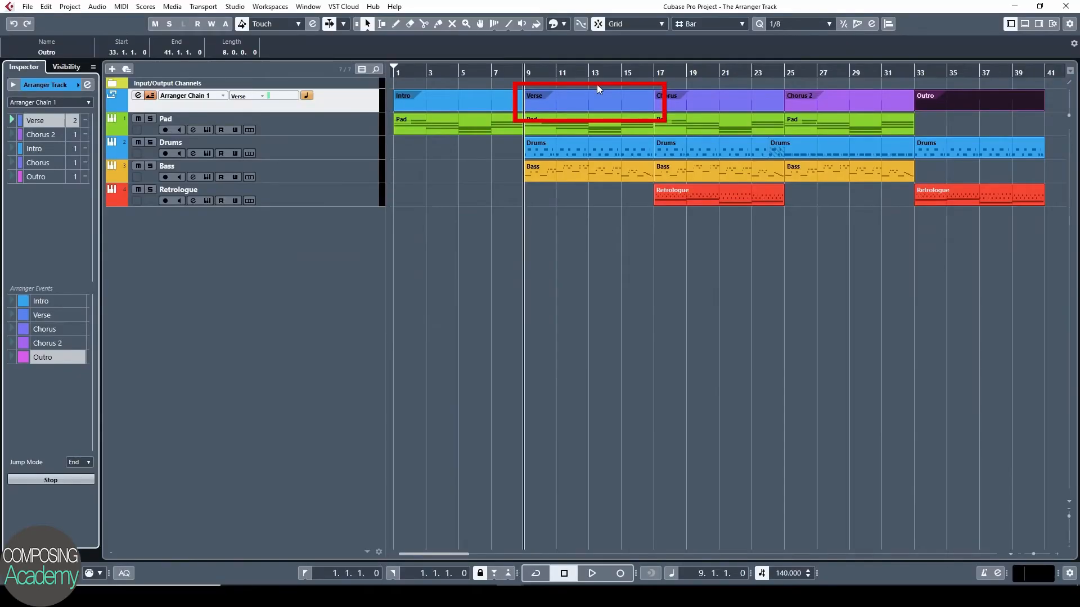
{"action": "left_click", "coordinate": [557, 99]}
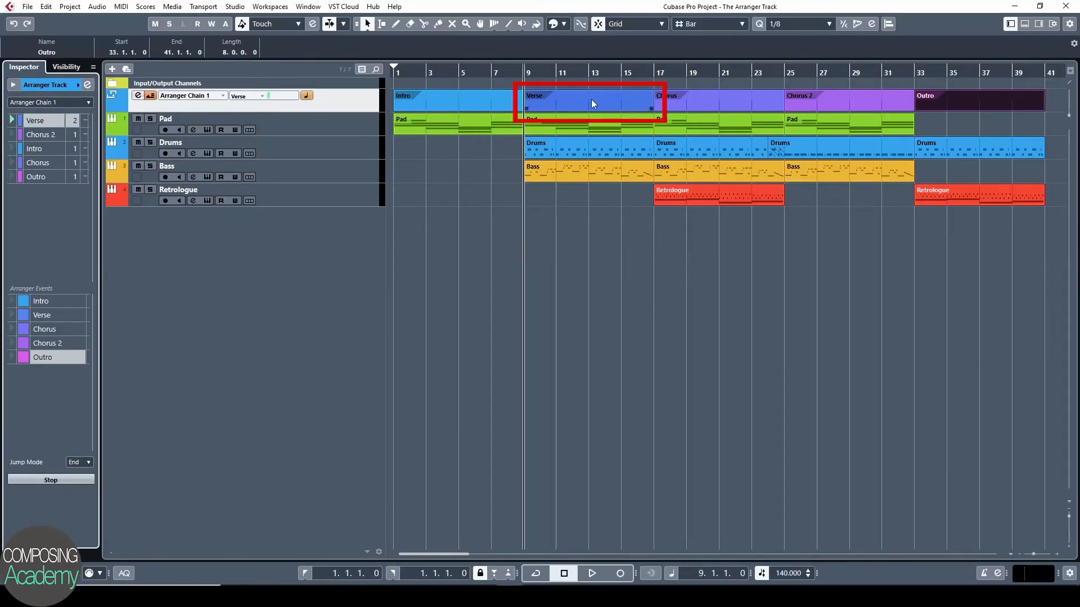
{"action": "key", "text": "space"}
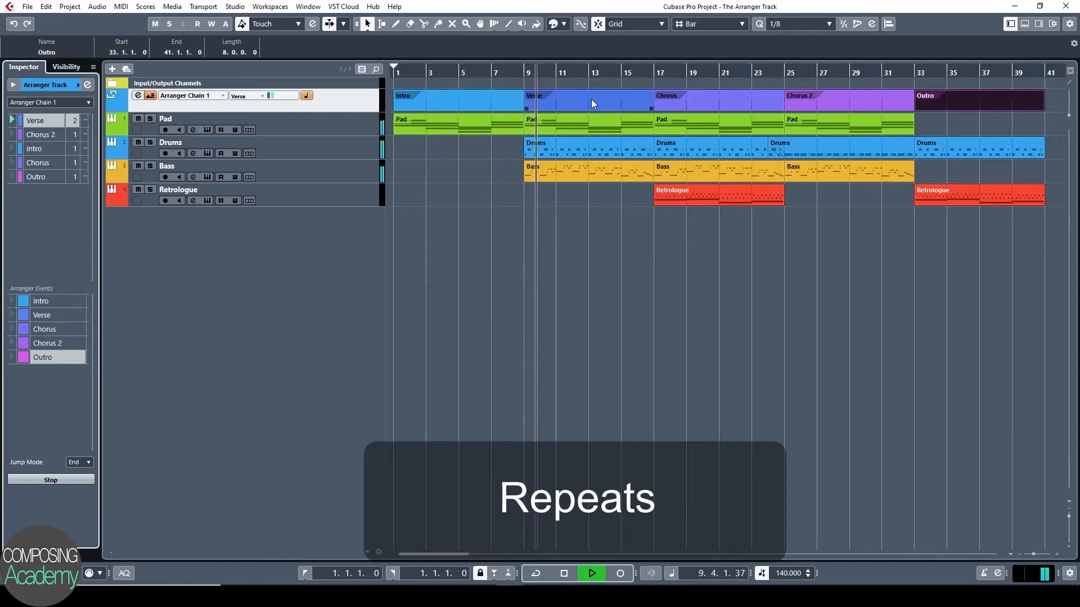
{"action": "key", "text": "space"}
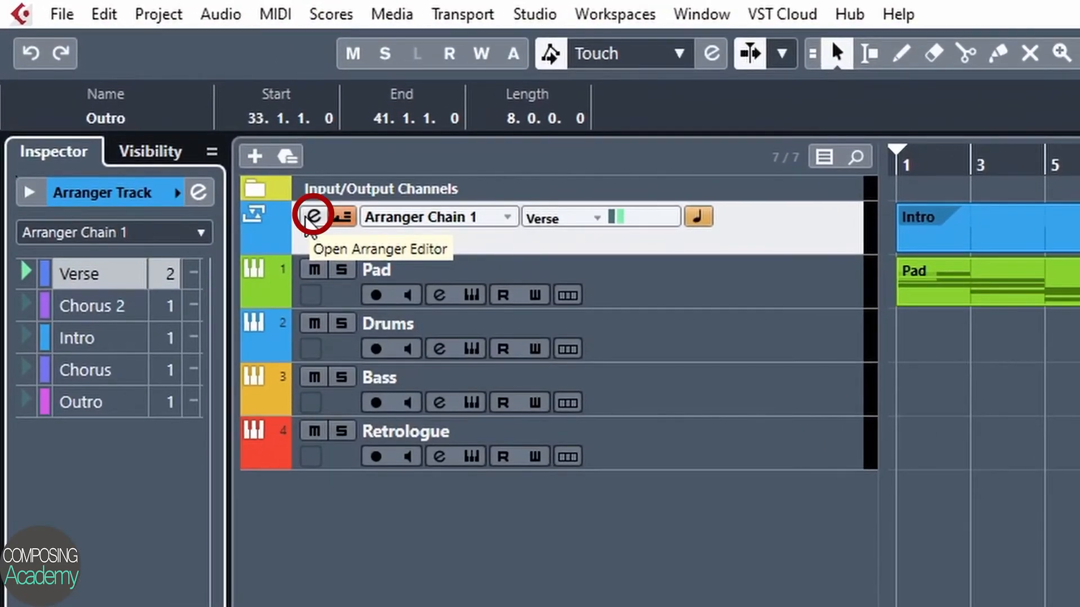
- Review the chain's section order, repeats and song times in the Arranger Editor, and close the editor
{"action": "left_click", "coordinate": [310, 218]}
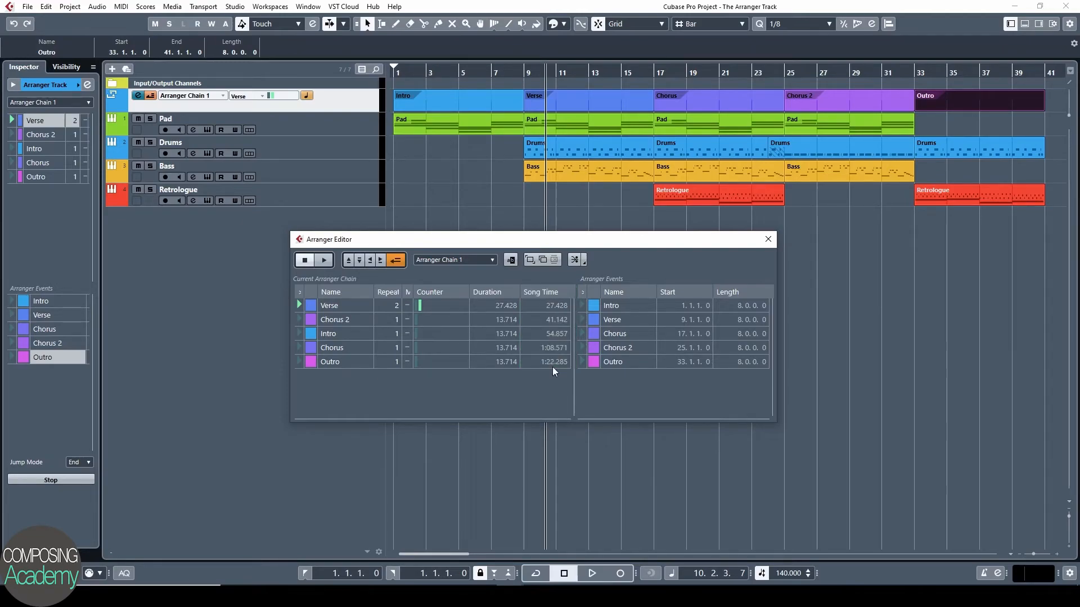
{"action": "left_click", "coordinate": [768, 239]}
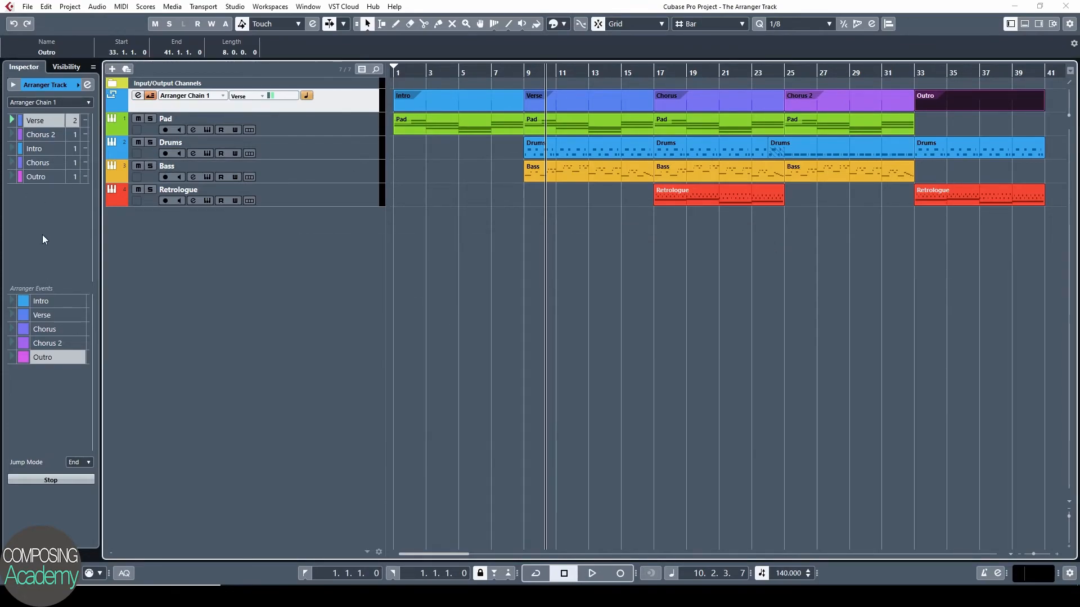
- Rename Arranger Chain 1 to Variation One
{"action": "left_click", "coordinate": [89, 104]}
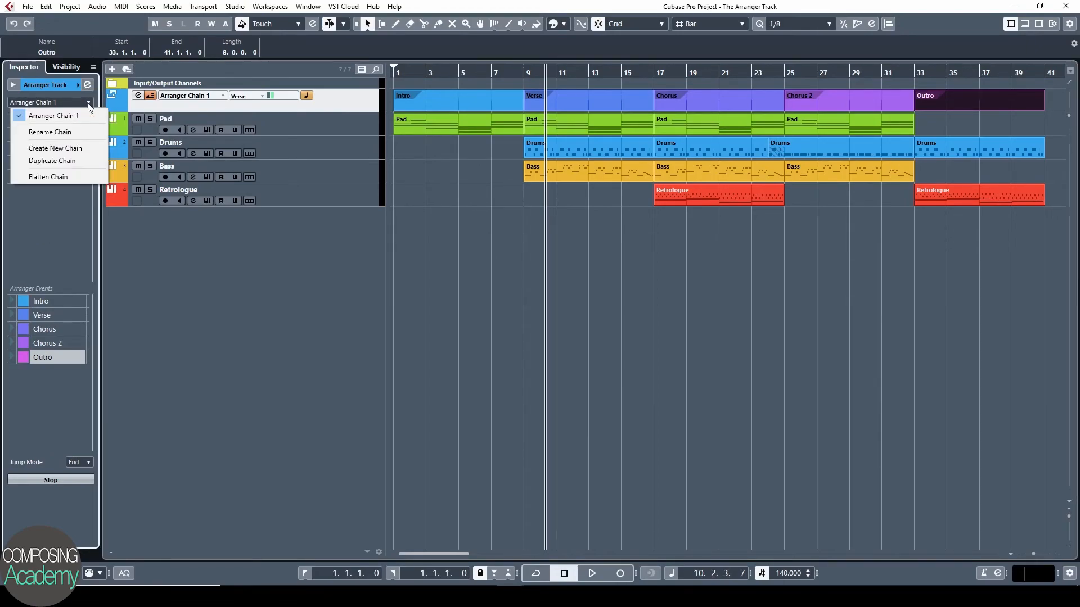
{"action": "left_click", "coordinate": [74, 133]}
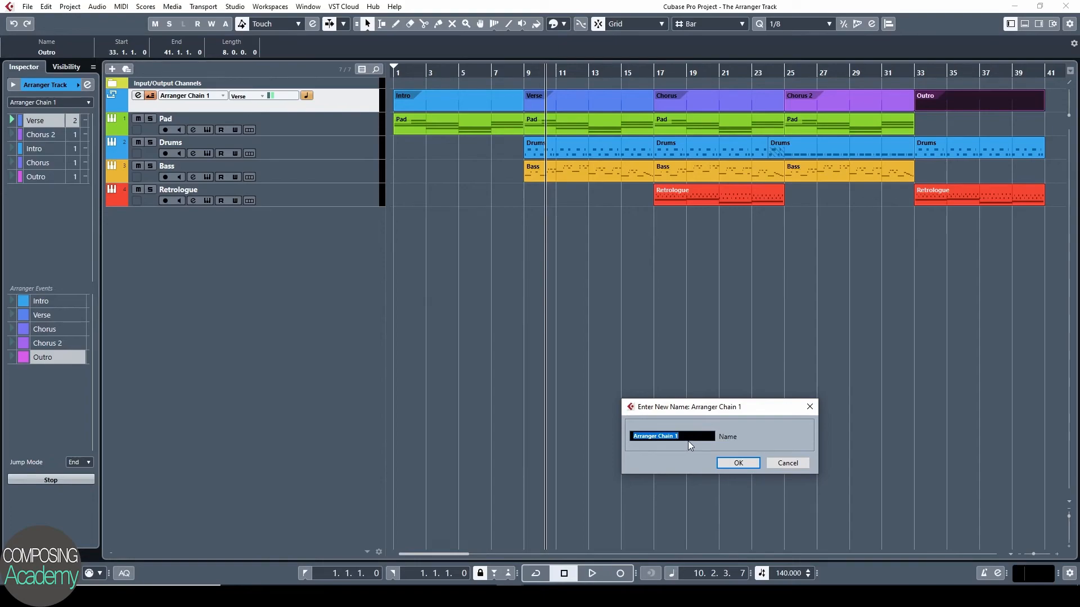
{"action": "type", "text": "Variation One"}
{"action": "left_click", "coordinate": [739, 463]}
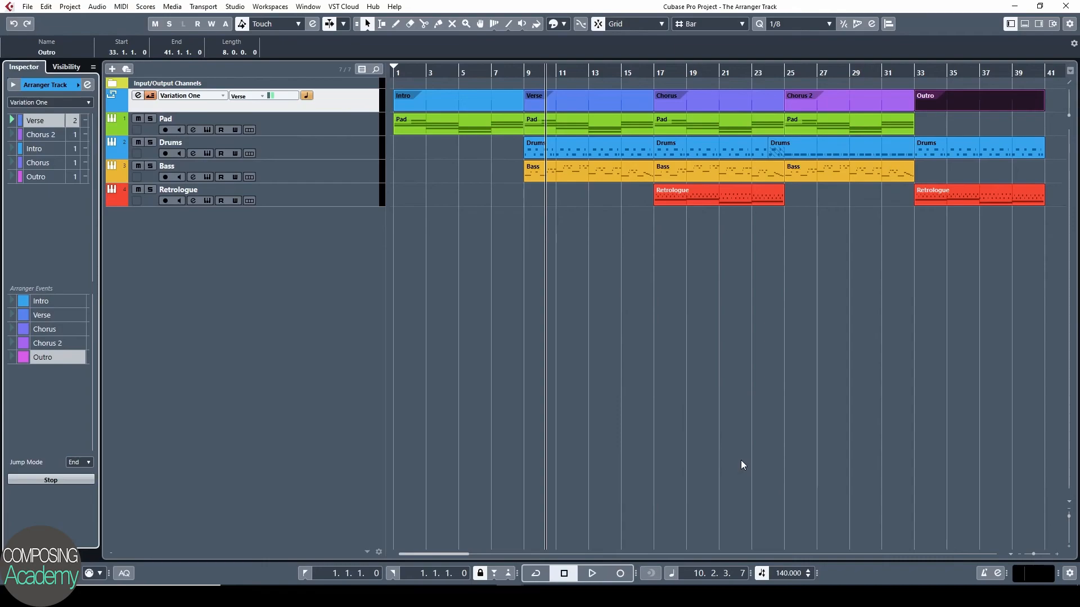
{"action": "left_click", "coordinate": [88, 103]}
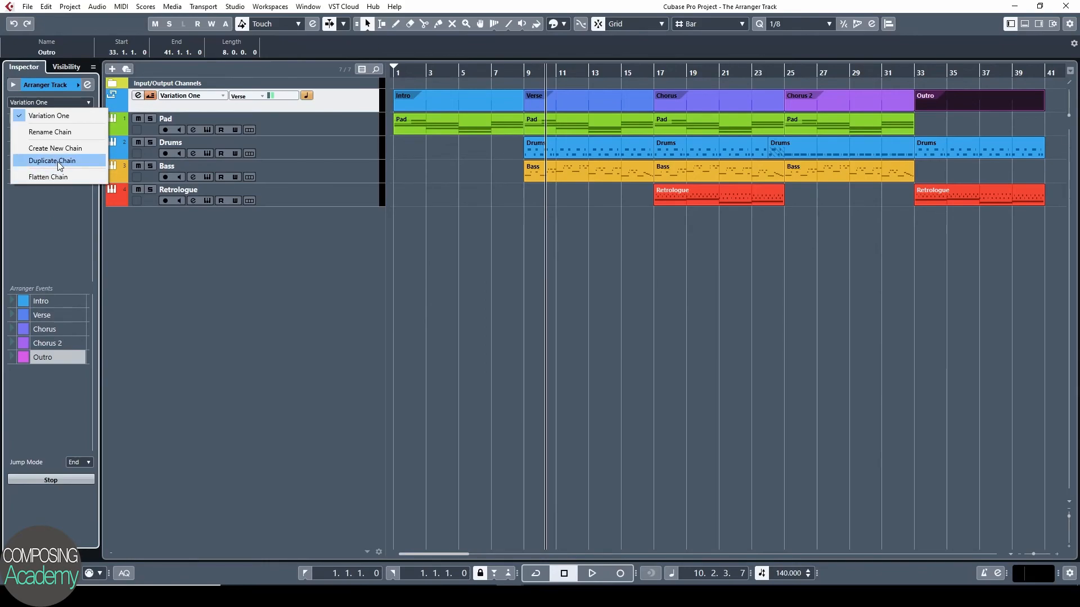
{"action": "left_click", "coordinate": [57, 201]}
{"action": "left_click", "coordinate": [90, 103]}
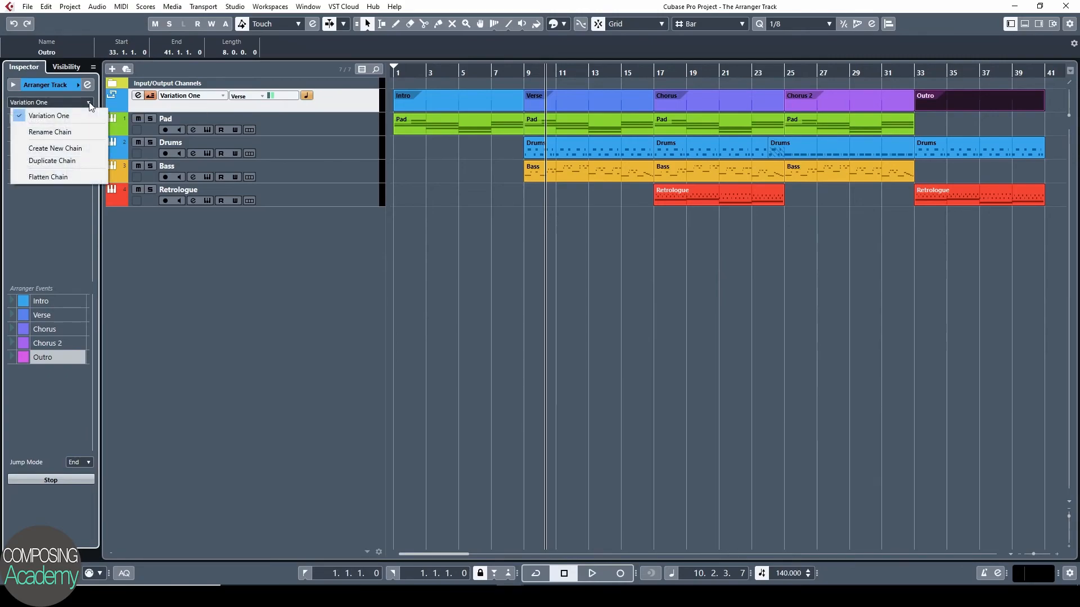
{"action": "left_click", "coordinate": [50, 177]}
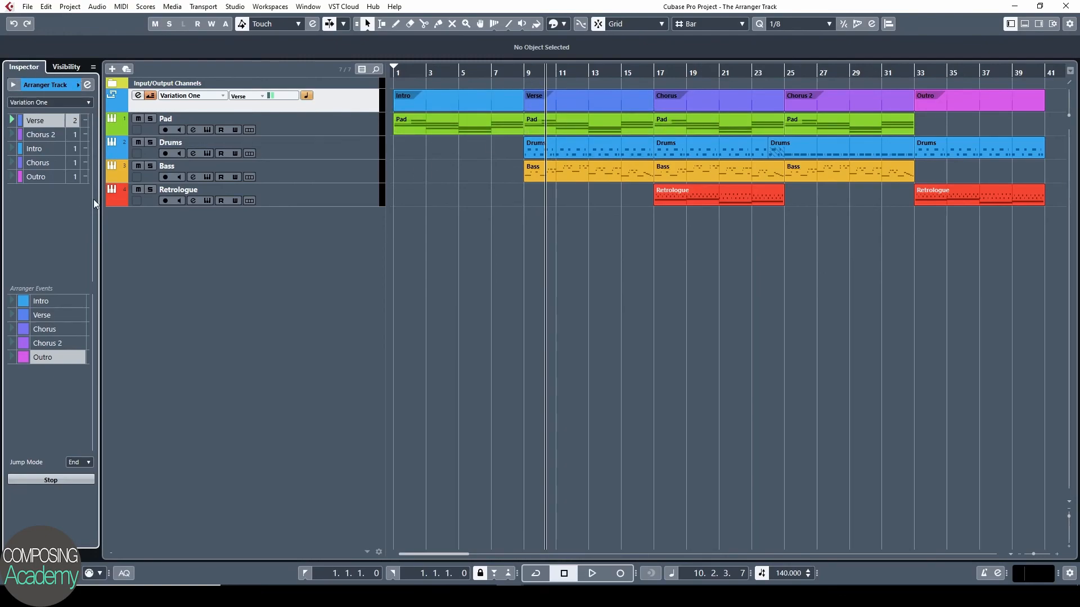
- Flatten the Variation One arranger chain into a linear project and place the project cursor at bar 9
{"action": "left_click", "coordinate": [88, 103]}
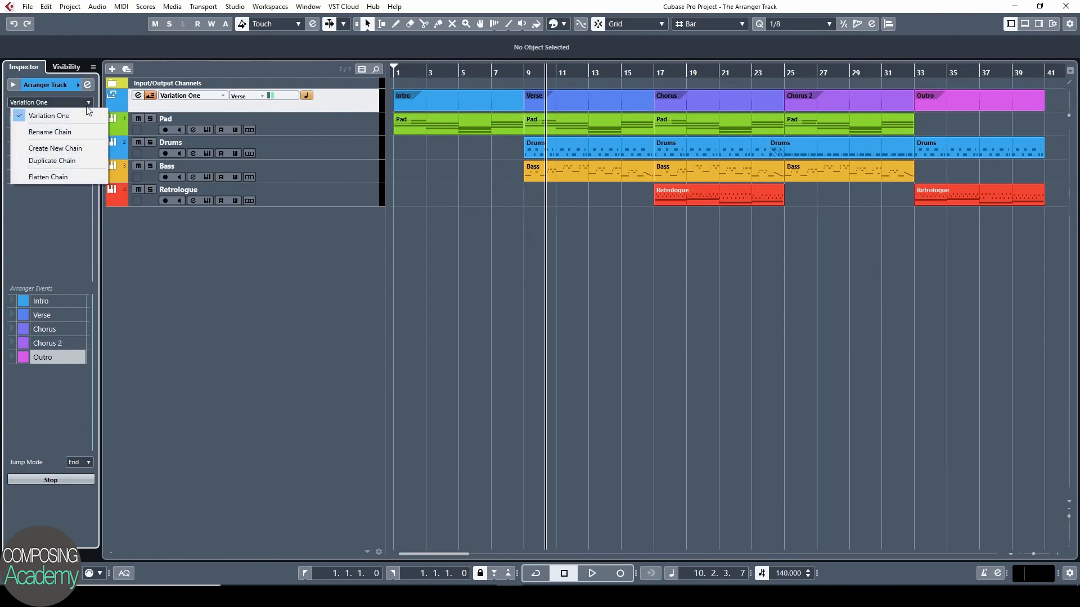
{"action": "left_click", "coordinate": [47, 177]}
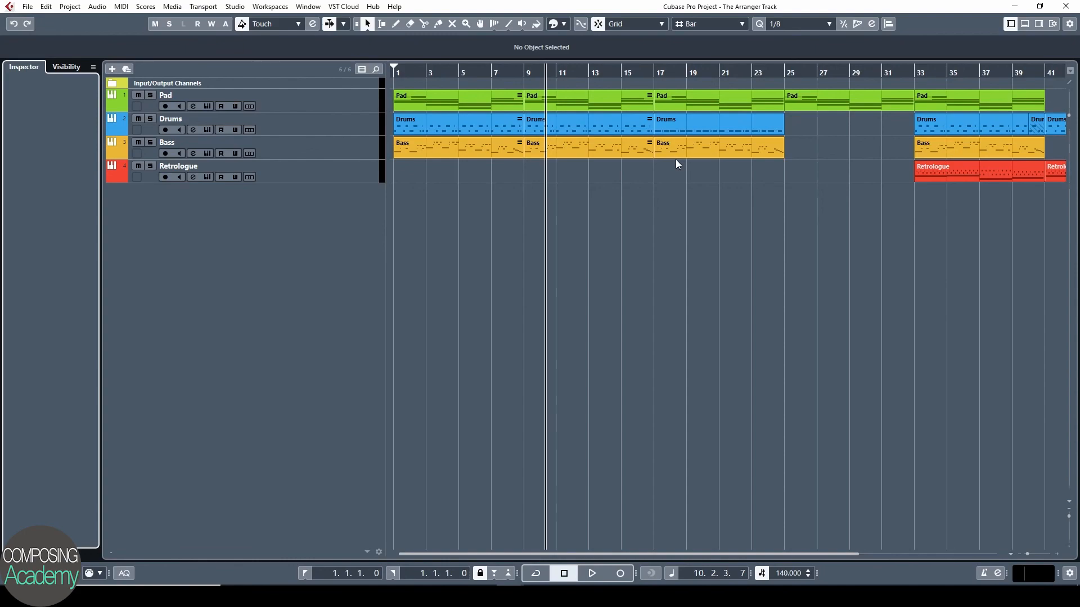
{"action": "left_click", "coordinate": [523, 72]}
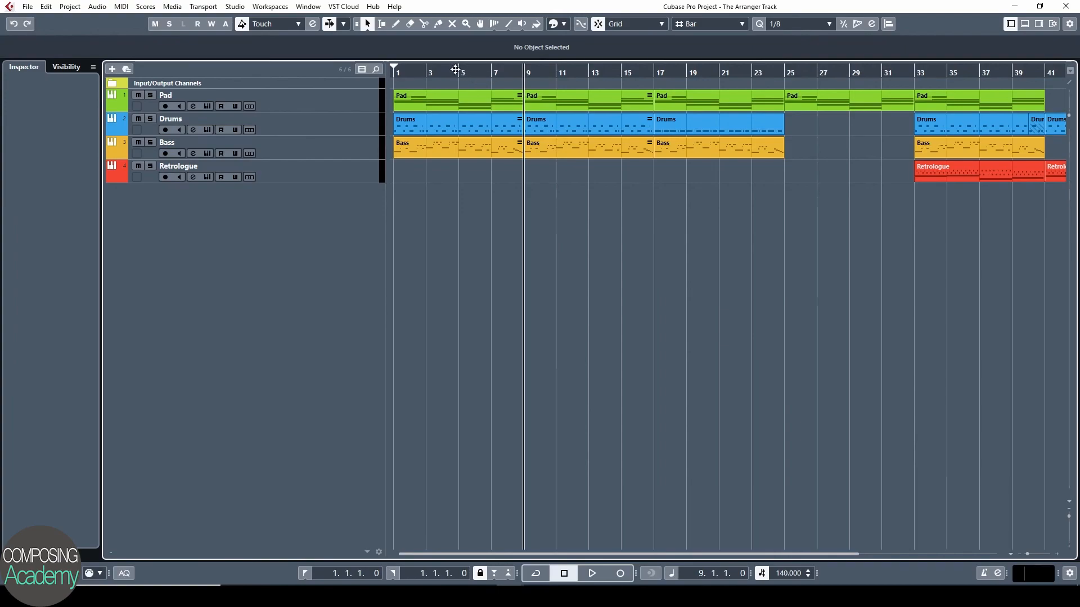